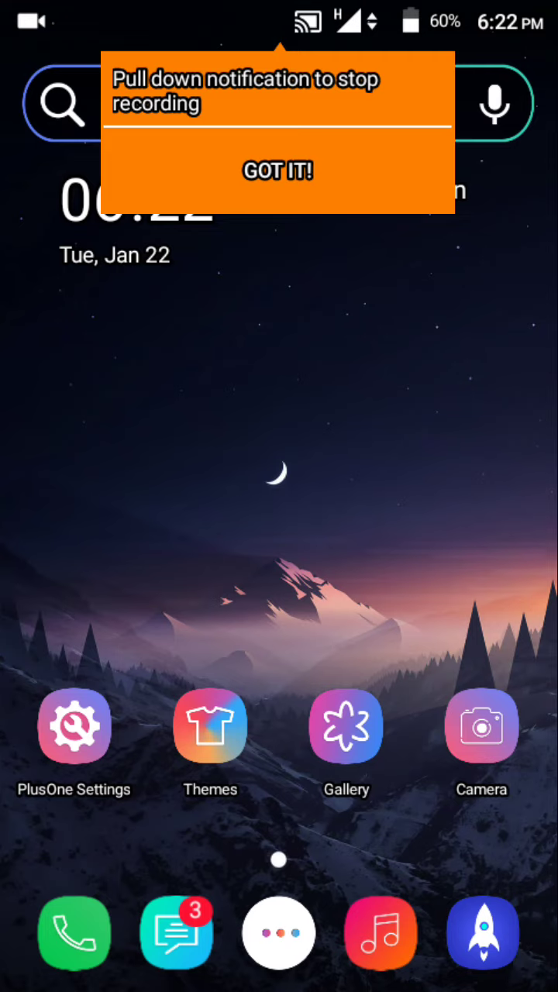
Open the app drawer and dismiss the orange stop-recording reminder with GOT IT!
{"action": "left_click", "coordinate": [279, 932]}
{"action": "left_click", "coordinate": [278, 171]}
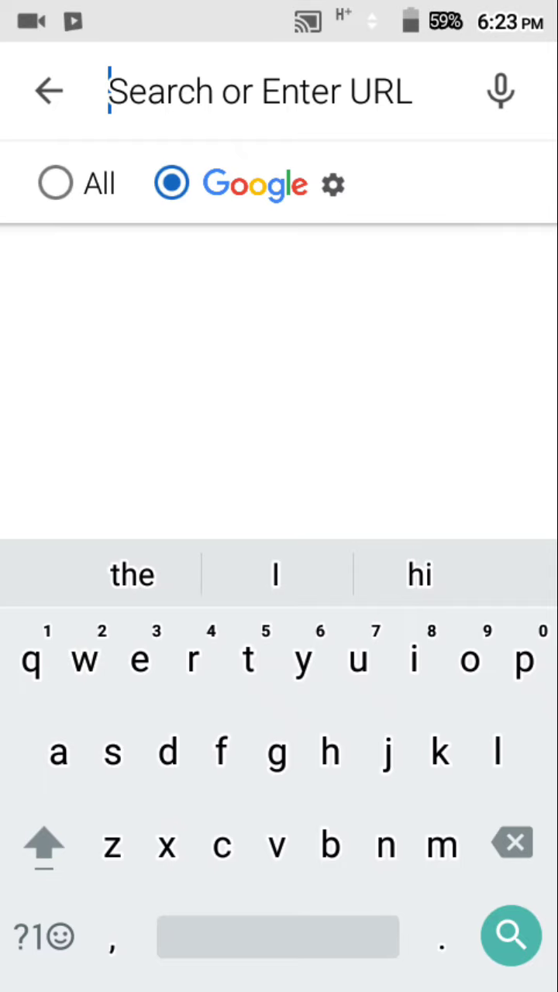
{"action": "type", "text": "isa"}
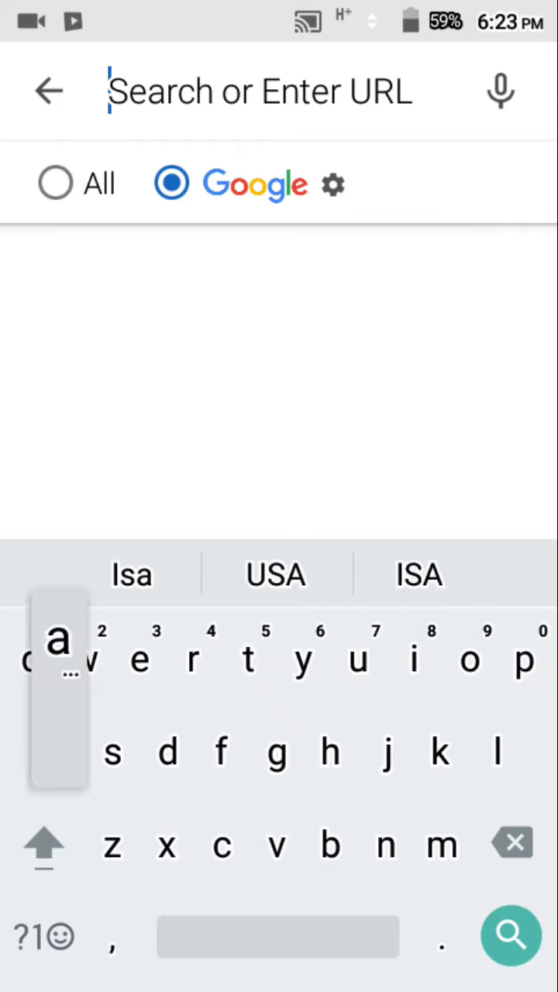
{"action": "type", "text": "id"}
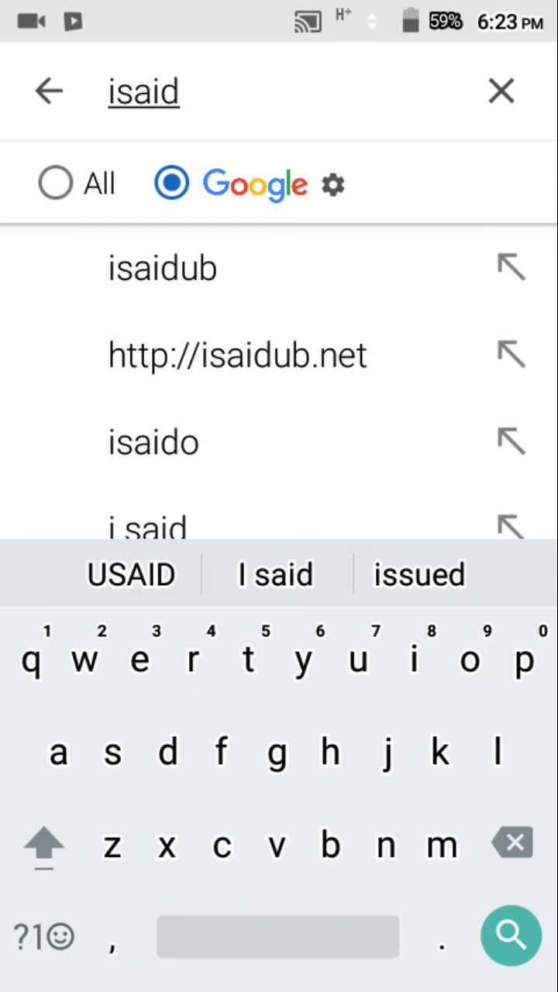
Pick the 'isaidub' suggestion and submit the Google search
{"action": "left_click", "coordinate": [511, 267]}
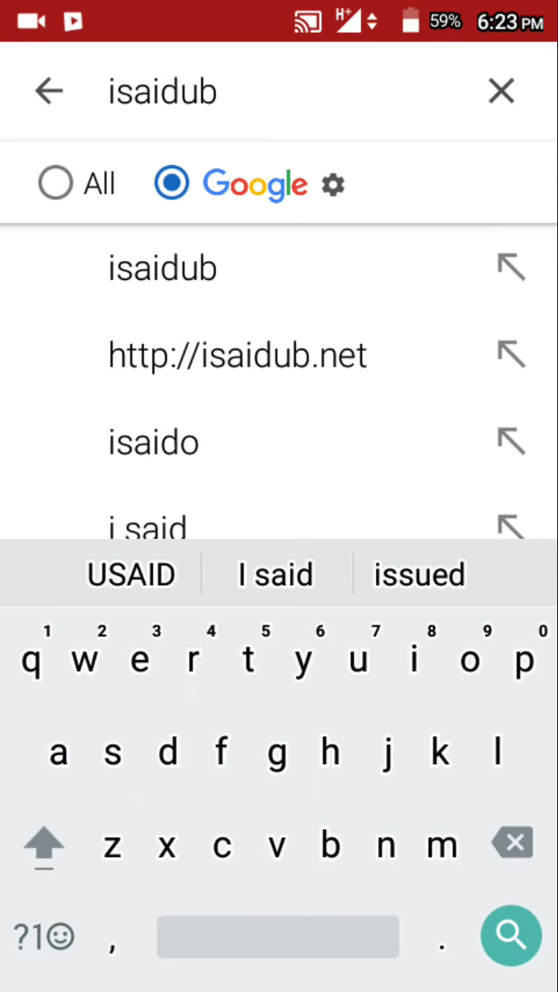
{"action": "left_click", "coordinate": [511, 935]}
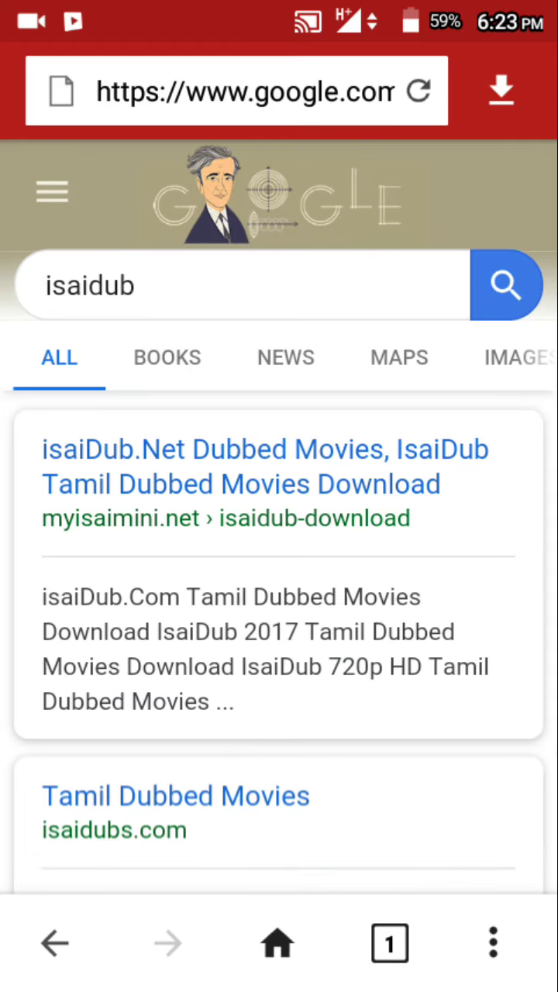
Go from the isaidubs.com result through Download Now to the Texas Chainsaw (2013) page
{"action": "left_click", "coordinate": [176, 797]}
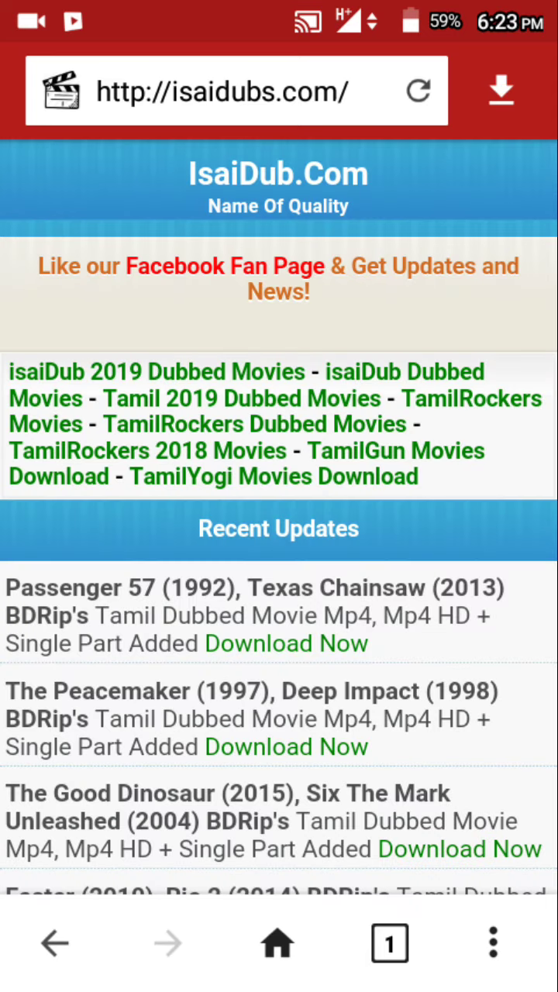
{"action": "left_click", "coordinate": [286, 644]}
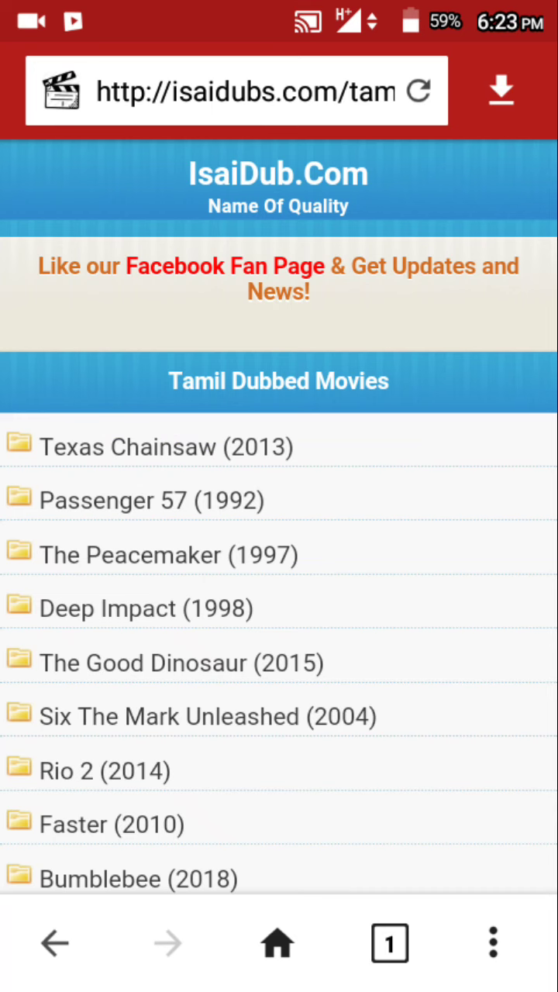
{"action": "left_click", "coordinate": [166, 447]}
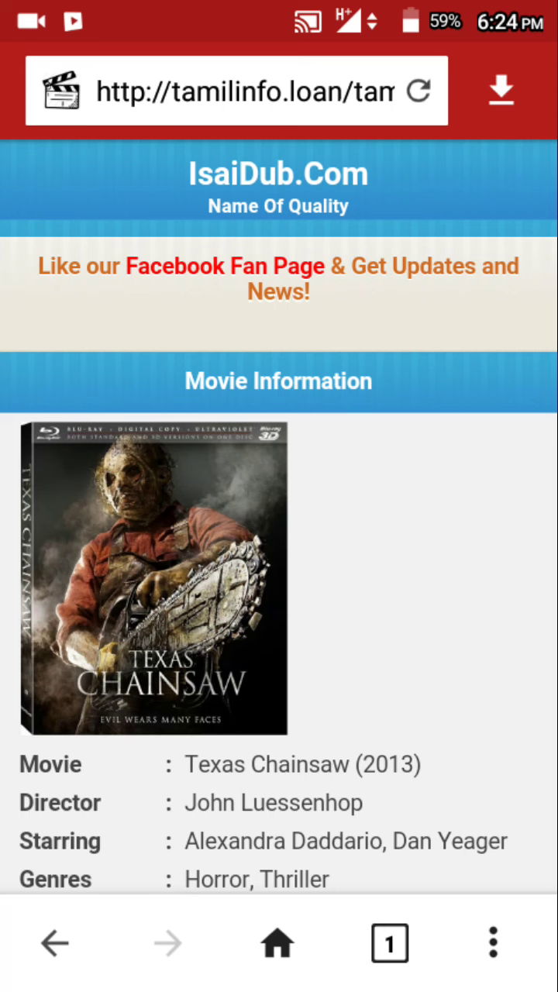
{"action": "scroll", "coordinate": [279, 512], "scroll_direction": "down", "scroll_amount": 10}
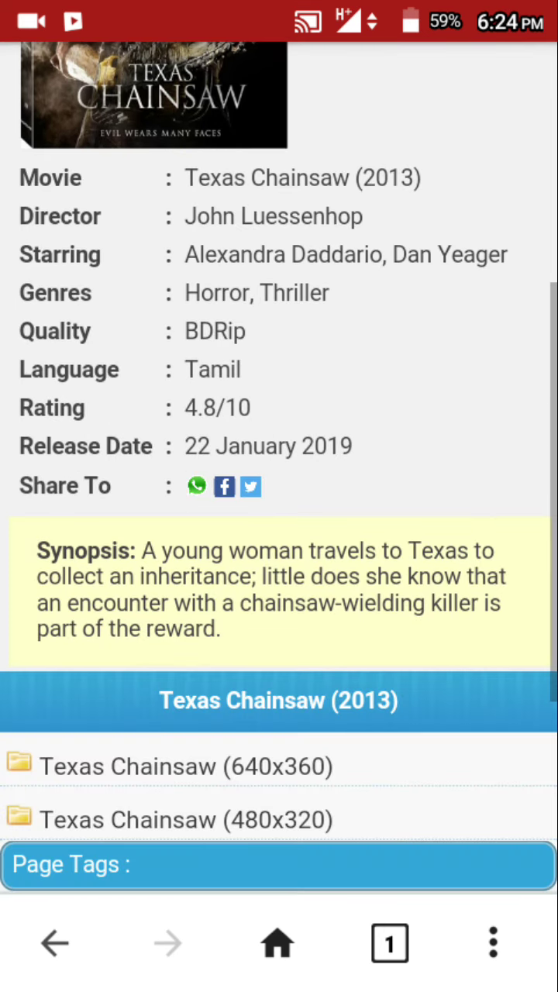